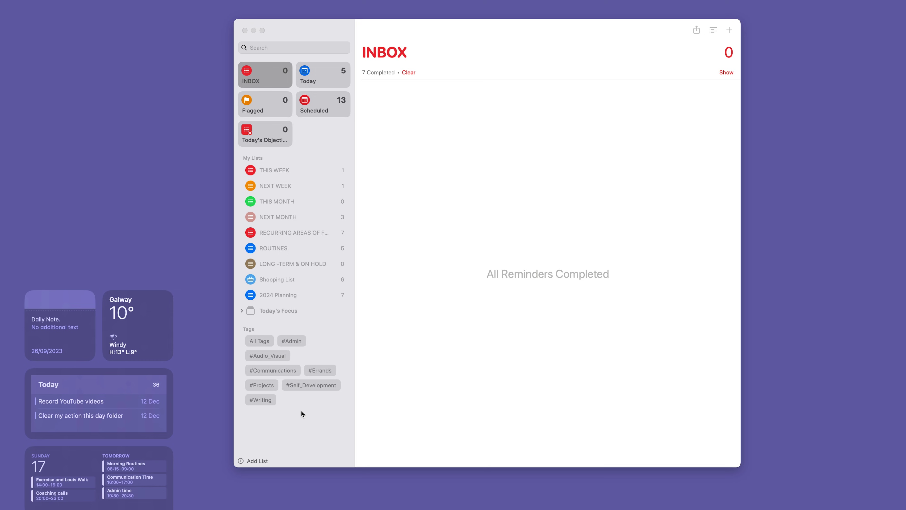
- Create a blank red list named 'Morning and Evening Routines'
{"action": "left_click", "coordinate": [254, 460]}
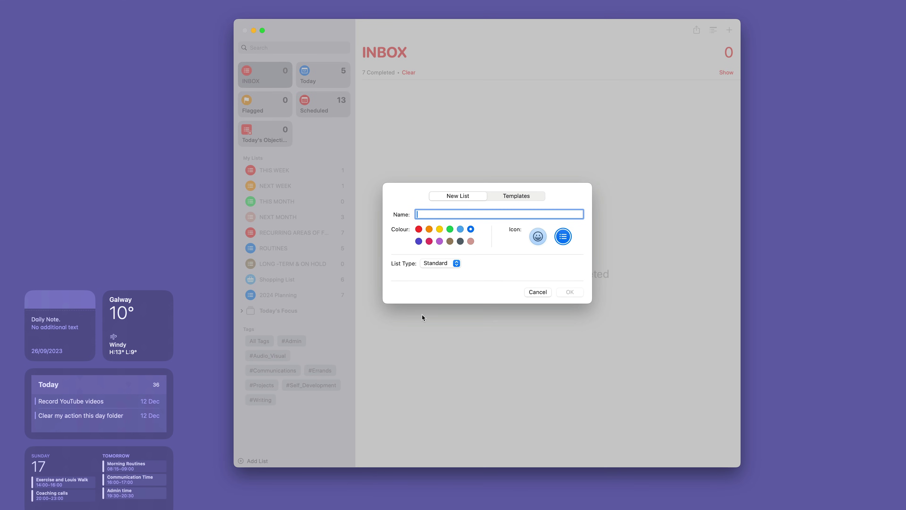
{"action": "left_click", "coordinate": [521, 194]}
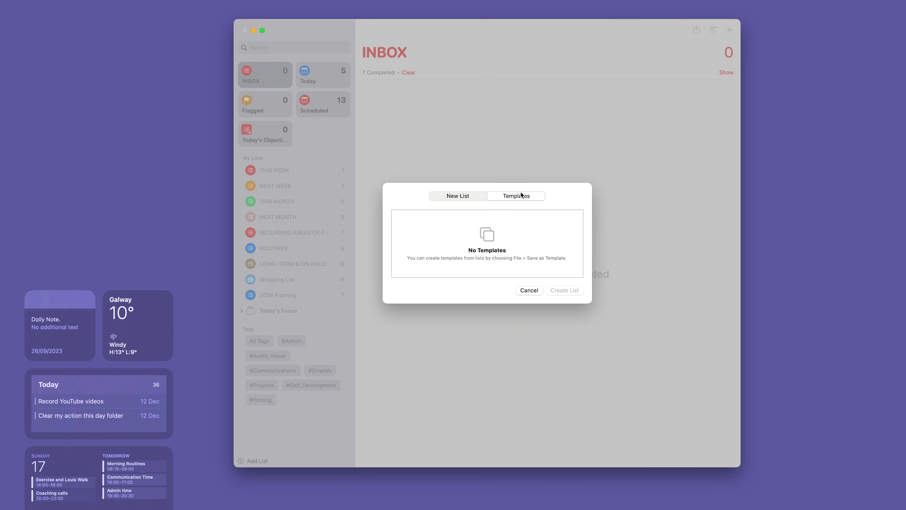
{"action": "left_click", "coordinate": [467, 198]}
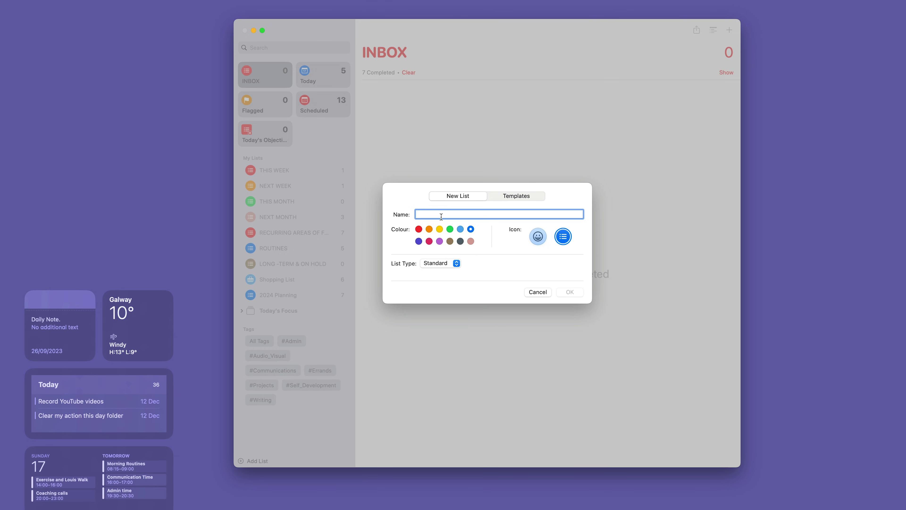
{"action": "type", "text": "Morning abs "}
{"action": "type", "text": "wor"}
{"action": "key", "text": "BackSpace"}
{"action": "key", "text": "BackSpace"}
{"action": "key", "text": "BackSpace"}
{"action": "key", "text": "BackSpace"}
{"action": "key", "text": "BackSpace"}
{"action": "key", "text": "BackSpace"}
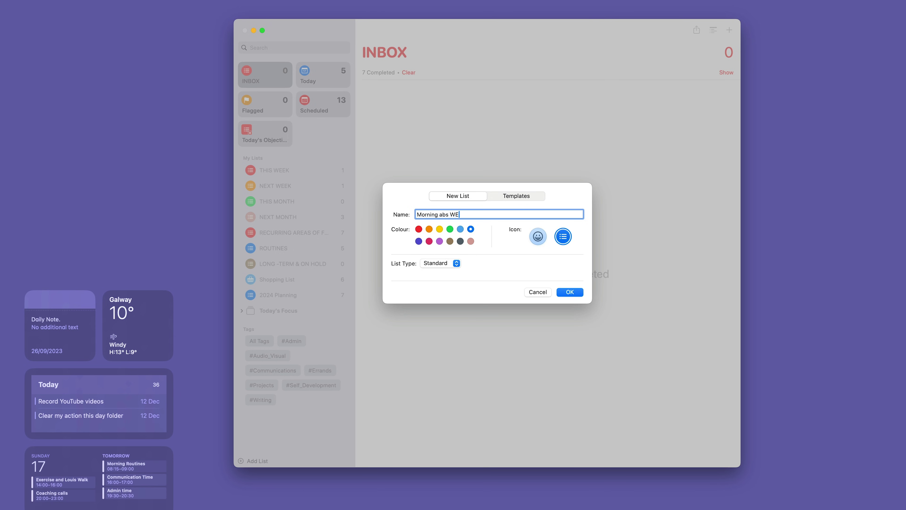
{"action": "type", "text": "nd Evening Routines"}
{"action": "left_click", "coordinate": [568, 292]}
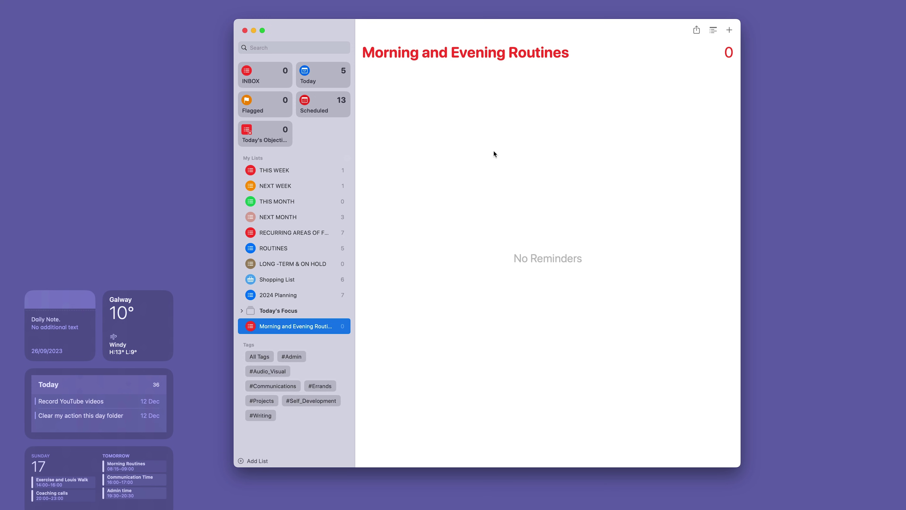
- Add a section headed 'Morning Routines' to the empty list
{"action": "left_click", "coordinate": [465, 103]}
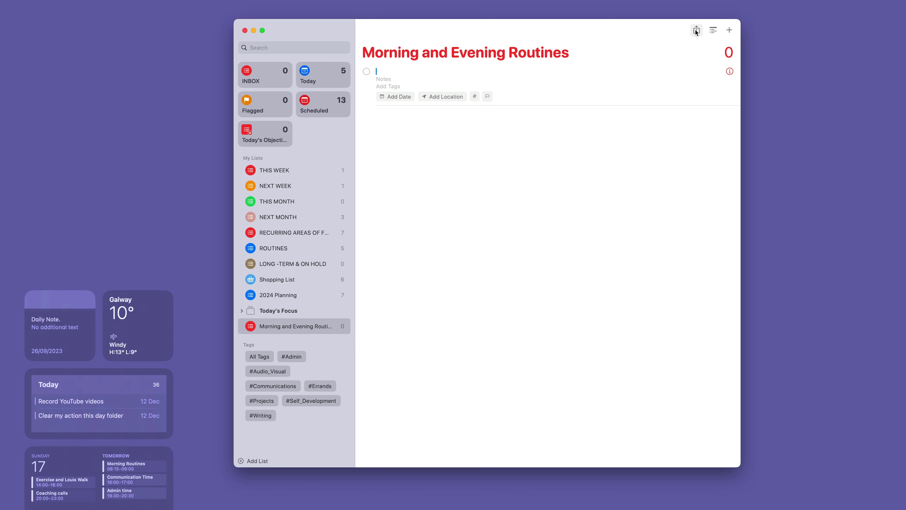
{"action": "left_click", "coordinate": [710, 31]}
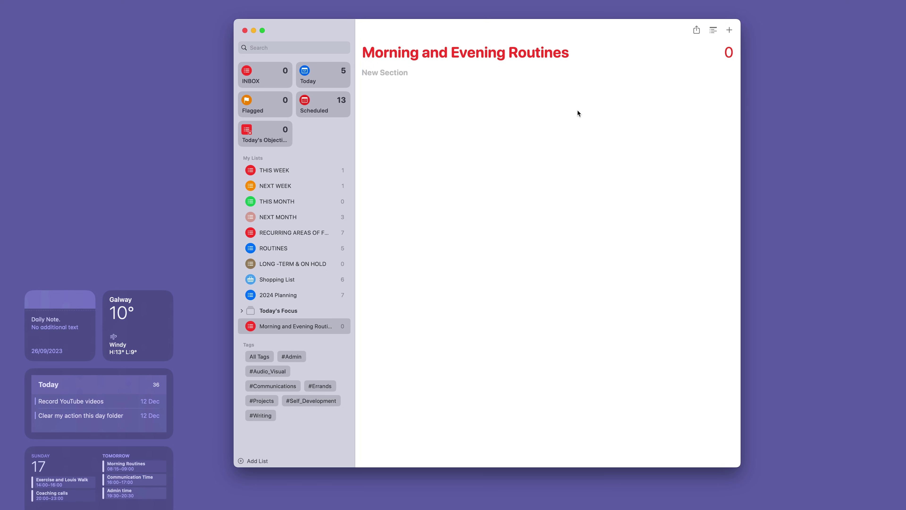
{"action": "type", "text": "Morning ROutines"}
{"action": "key", "text": "BackSpace"}
{"action": "key", "text": "BackSpace"}
{"action": "key", "text": "BackSpace"}
{"action": "key", "text": "BackSpace"}
{"action": "key", "text": "BackSpace"}
{"action": "key", "text": "BackSpace"}
{"action": "key", "text": "BackSpace"}
{"action": "type", "text": "outines"}
{"action": "key", "text": "Return"}
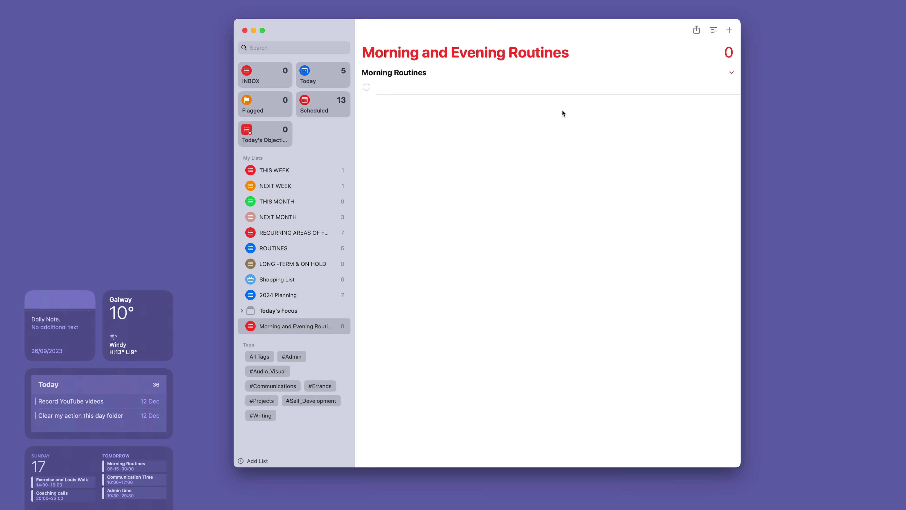
- Add reminders 'Make coffee', 'Drink Lemon water' and 'Write Journal' under Morning Routines
{"action": "left_click", "coordinate": [438, 92]}
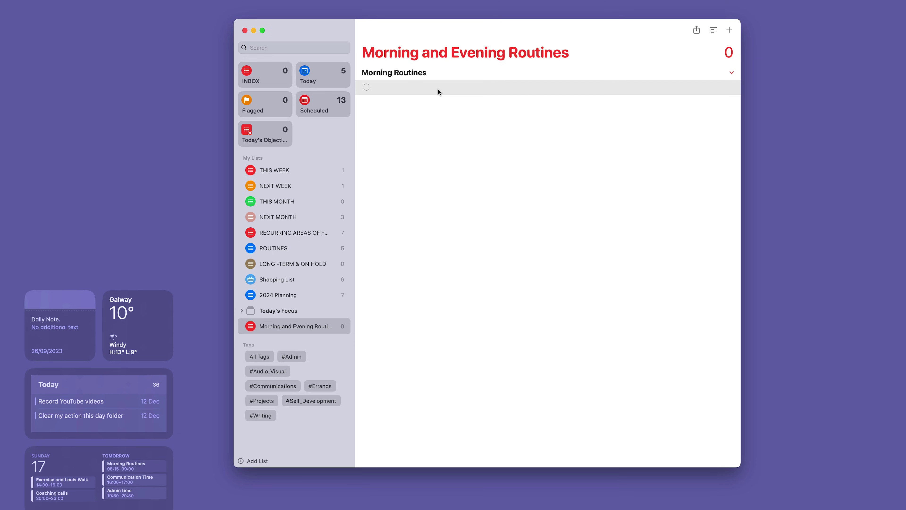
{"action": "left_click", "coordinate": [438, 91]}
{"action": "type", "text": "M"}
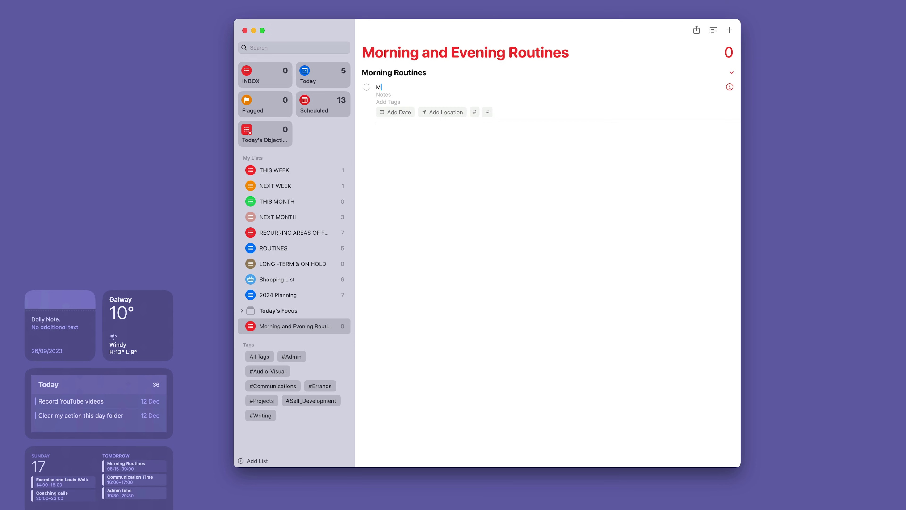
{"action": "type", "text": "ake cofee=="}
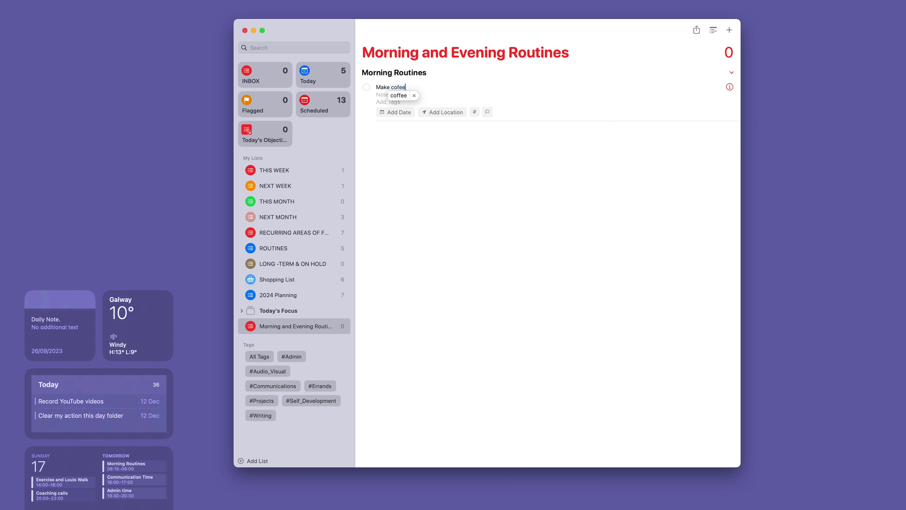
{"action": "key", "text": "BackSpace"}
{"action": "key", "text": "BackSpace"}
{"action": "key", "text": "BackSpace"}
{"action": "key", "text": "BackSpace"}
{"action": "type", "text": "fee"}
{"action": "key", "text": "Return"}
{"action": "type", "text": "Drink"}
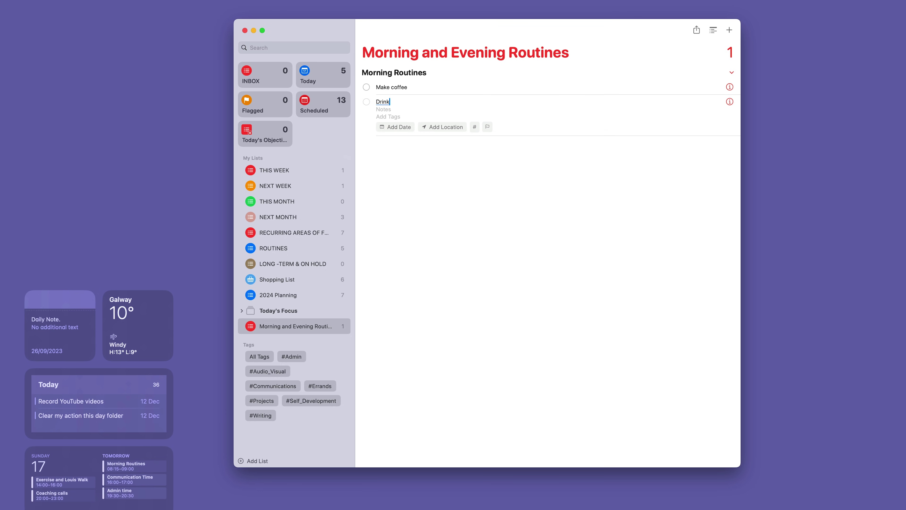
{"action": "type", "text": " Lemon water"}
{"action": "key", "text": "Return"}
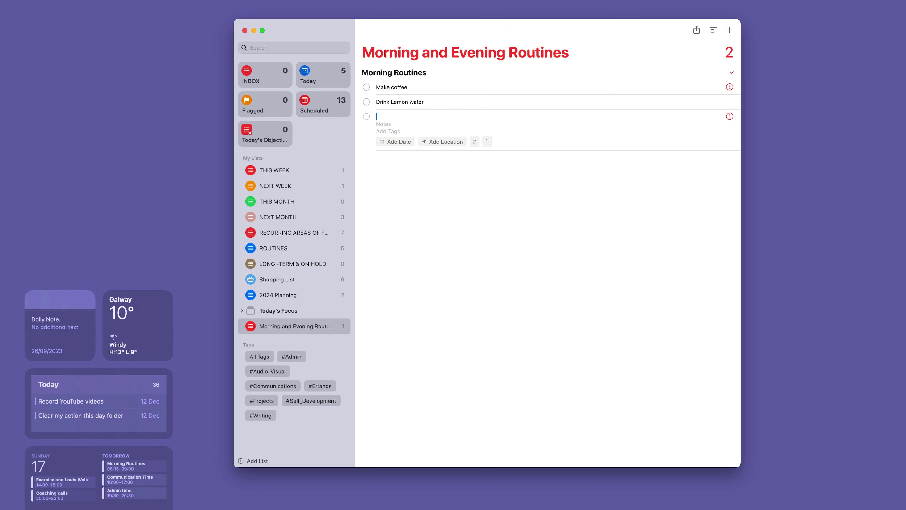
{"action": "type", "text": "Write Journal"}
{"action": "key", "text": "Return"}
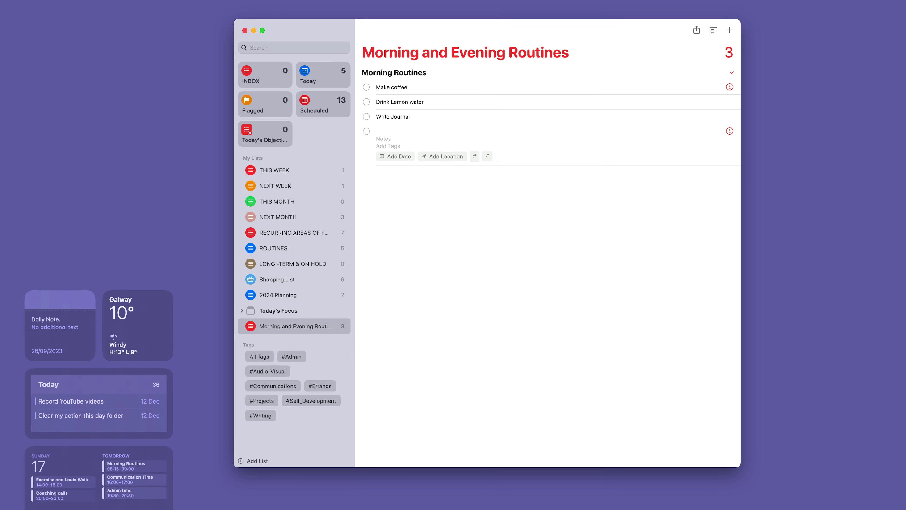
- Add 'Clear email inbox', 'Do 20 push ups', 'Do stretching exercises', moving stretching above push ups
{"action": "type", "text": "Clear email inbox"}
{"action": "key", "text": "Return"}
{"action": "type", "text": "Do "}
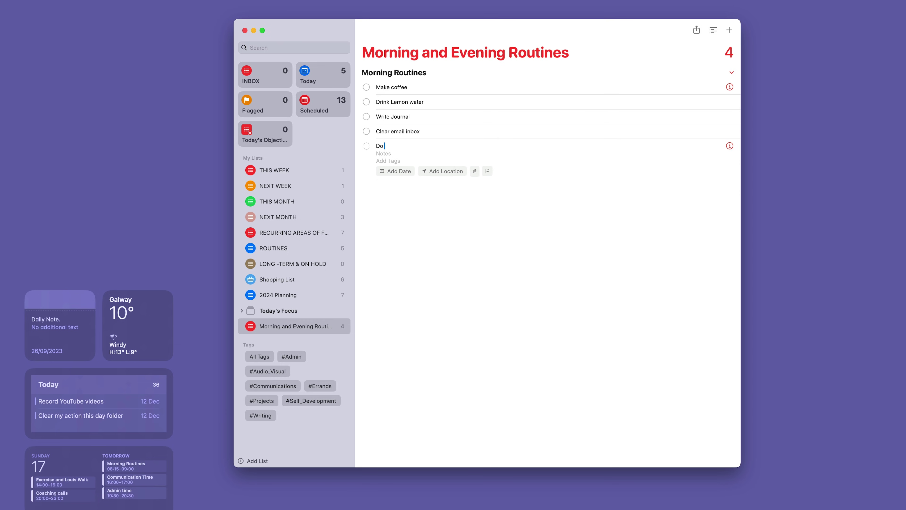
{"action": "type", "text": "20 push ups"}
{"action": "key", "text": "Return"}
{"action": "type", "text": "Do stretching exercises"}
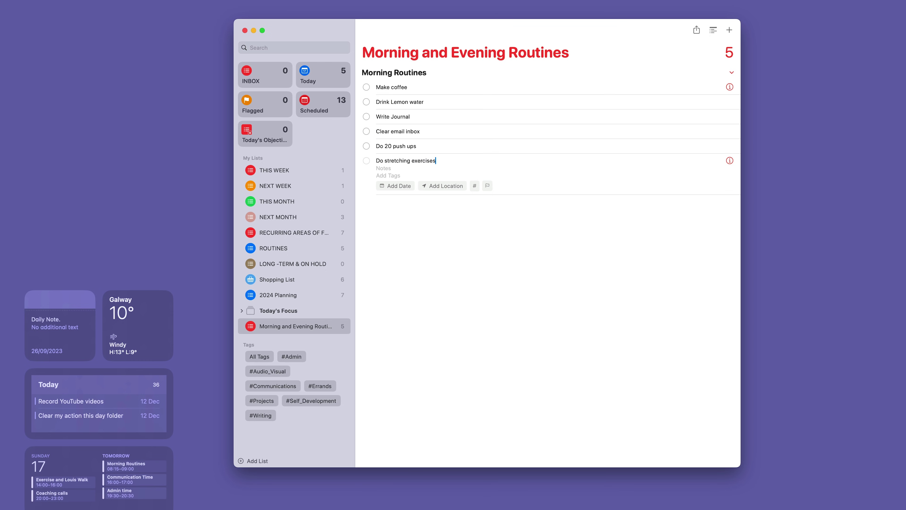
{"action": "key", "text": "Return"}
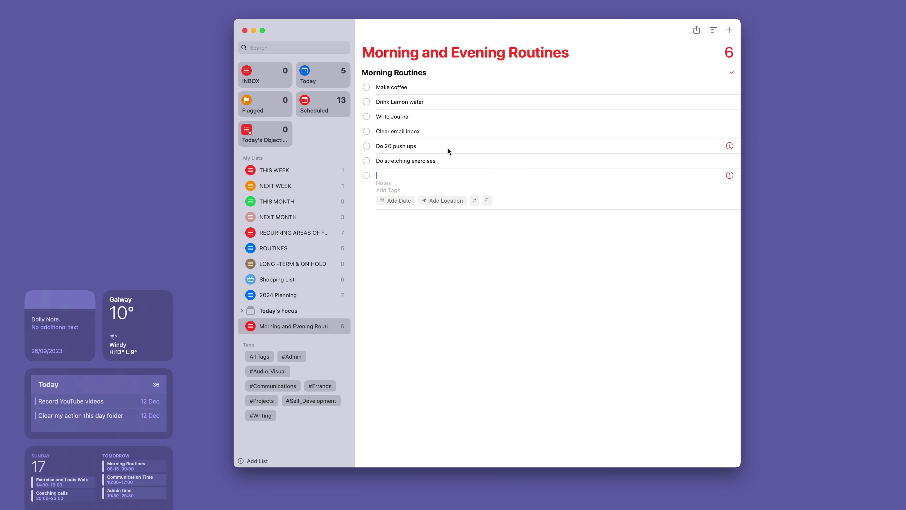
{"action": "left_click_drag", "start_coordinate": [465, 158], "coordinate": [454, 143]}
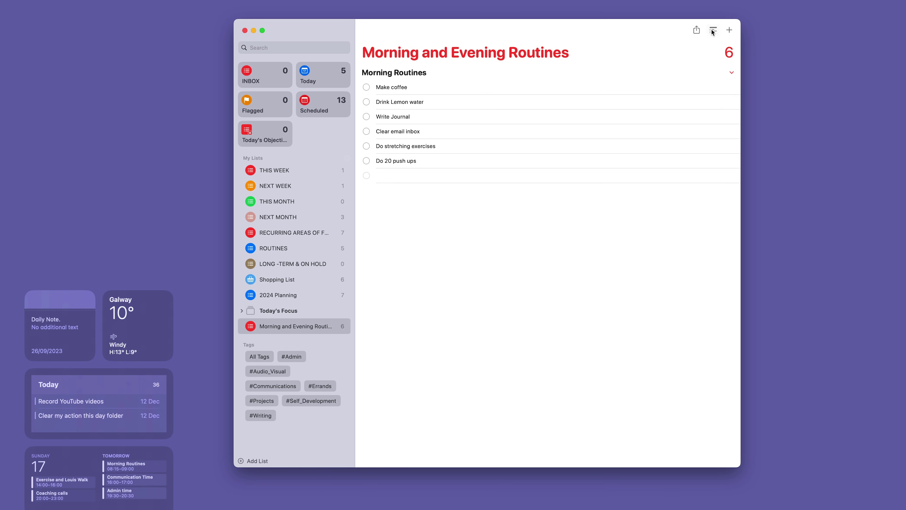
- Add a second section named 'Closing Down.' to the list
{"action": "left_click", "coordinate": [712, 30]}
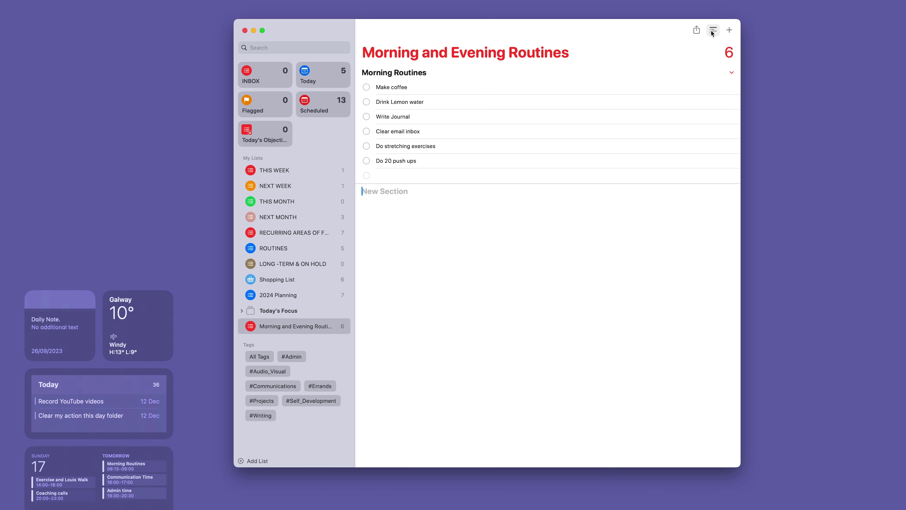
{"action": "type", "text": "Closing Down"}
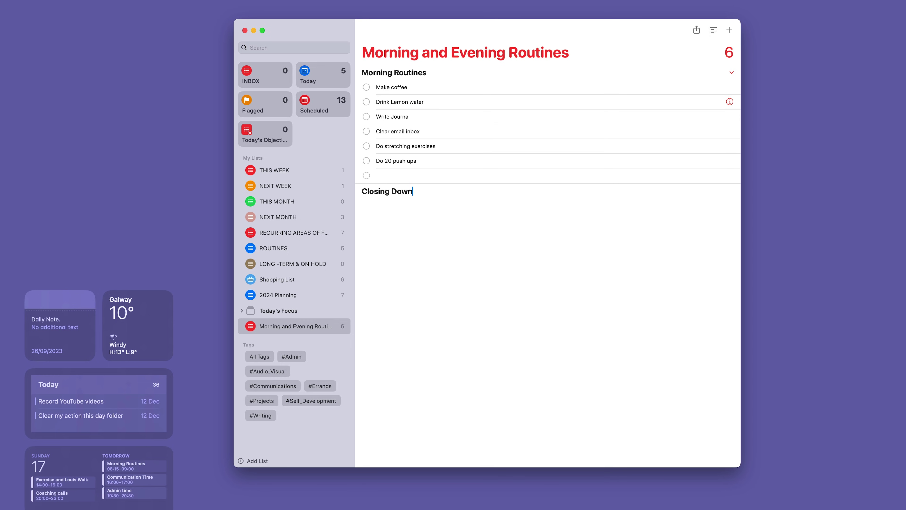
{"action": "type", "text": "."}
{"action": "key", "text": "Return"}
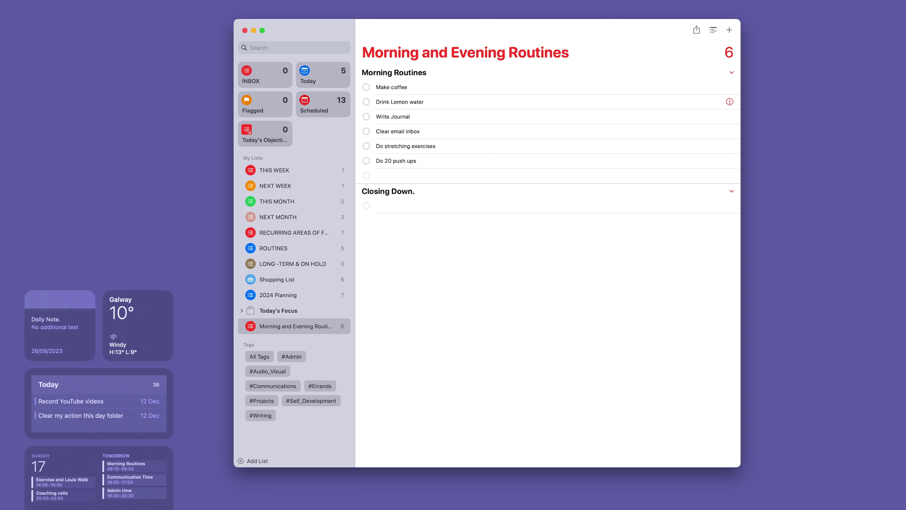
- Add 'What are my objective tasks for tomorrow?', 'Review calendar for tomorrow' and 'Review tasks for tomorrow'
{"action": "left_click", "coordinate": [460, 204]}
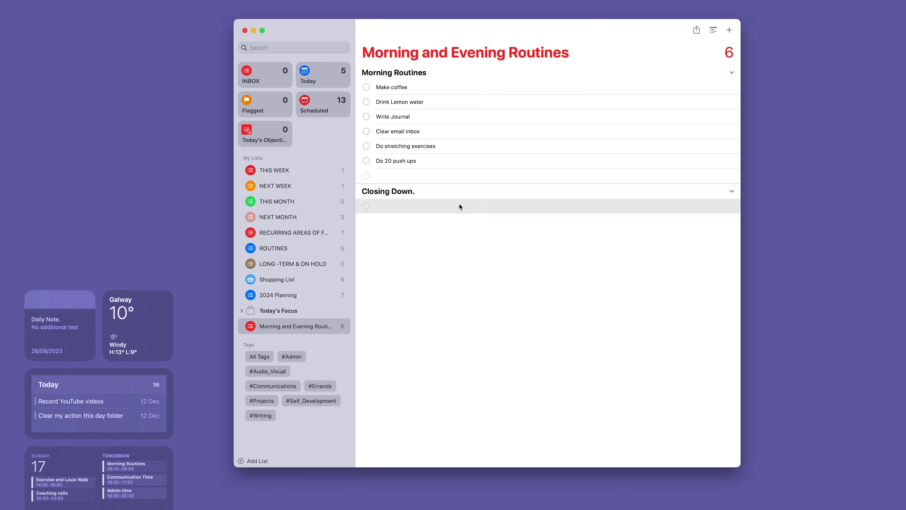
{"action": "key", "text": "Return"}
{"action": "type", "text": "What are my"}
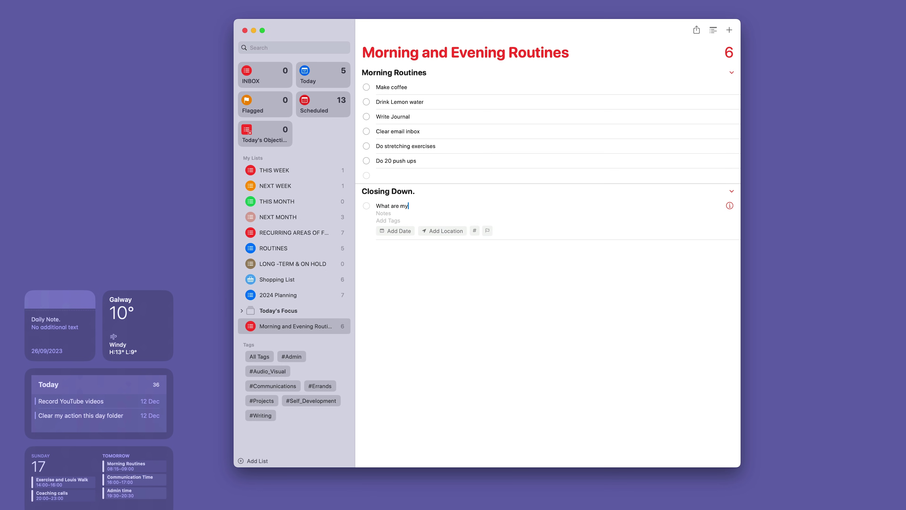
{"action": "type", "text": " objective tasks for tomorrow?"}
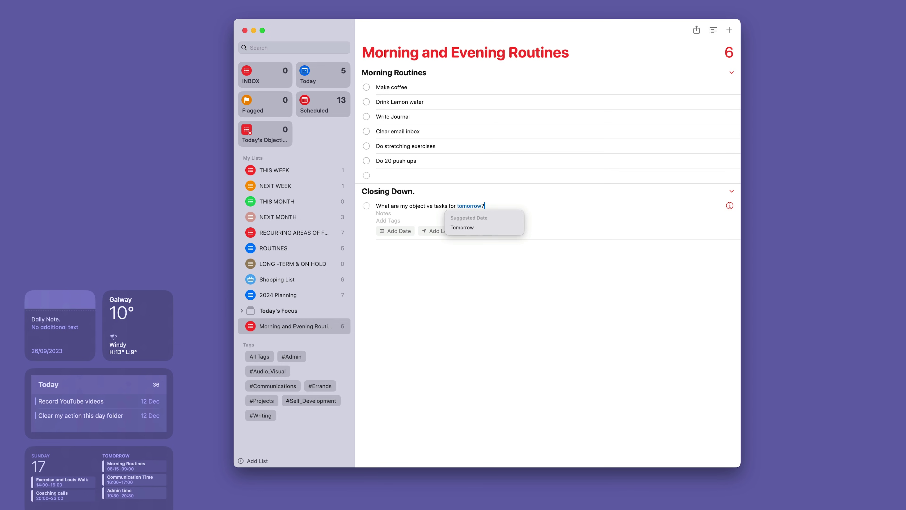
{"action": "key", "text": "Return"}
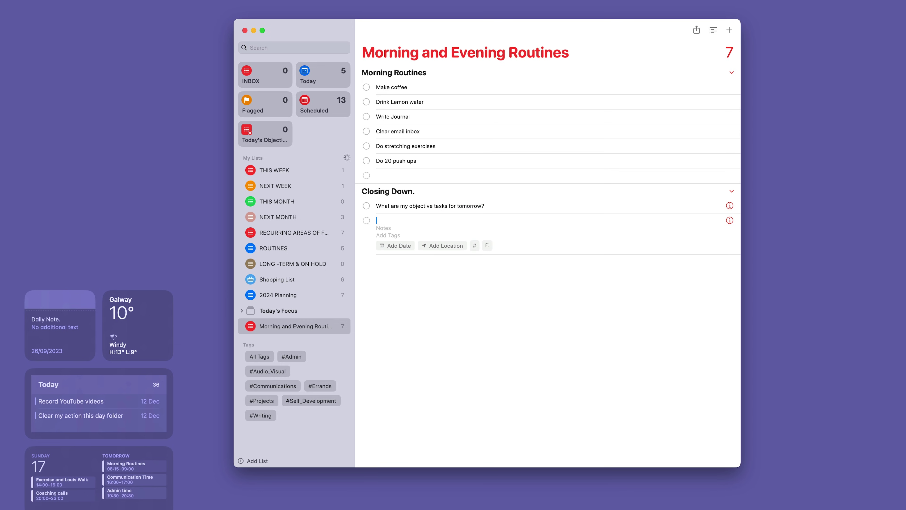
{"action": "type", "text": "Review calendar for tomorrow"}
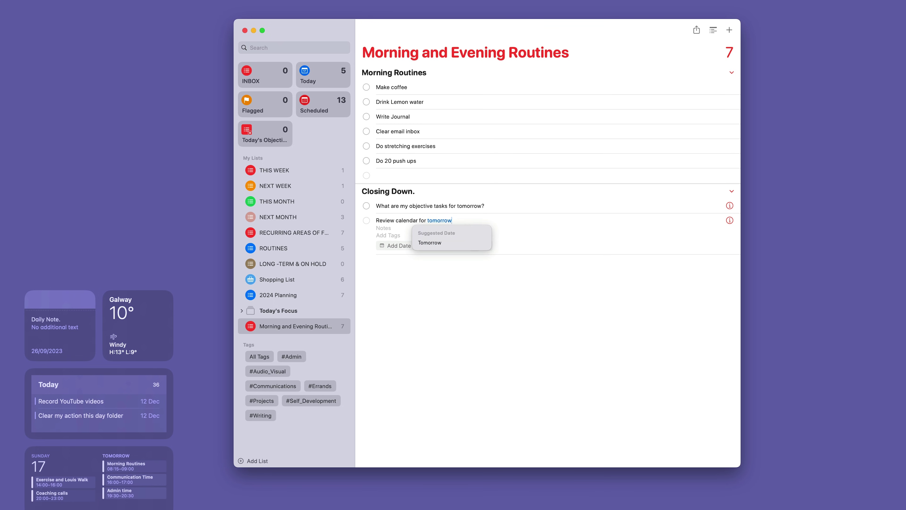
{"action": "key", "text": "Return"}
{"action": "type", "text": "Review tasks for tomorrow"}
{"action": "key", "text": "Return"}
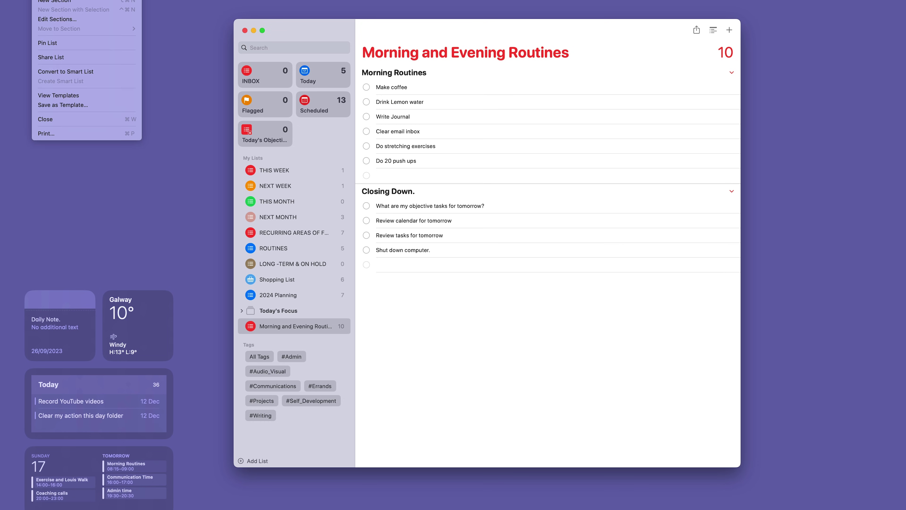
- Save the list as a template named 'Morning and Evening Routines'
{"action": "left_click", "coordinate": [63, 105]}
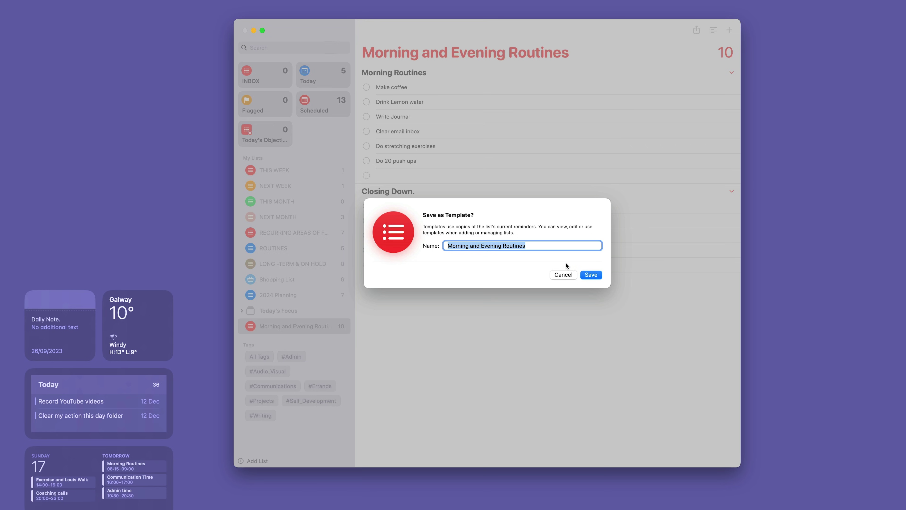
{"action": "left_click", "coordinate": [591, 274]}
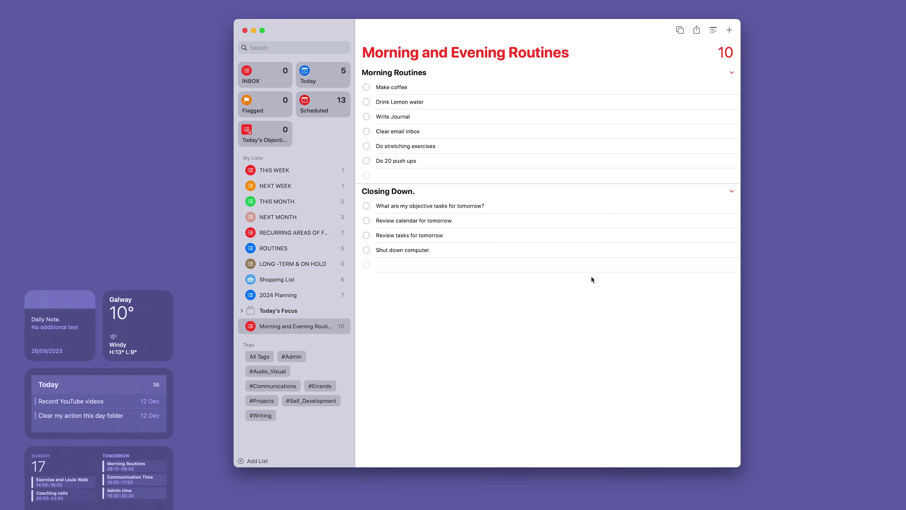
{"action": "left_click", "coordinate": [304, 326]}
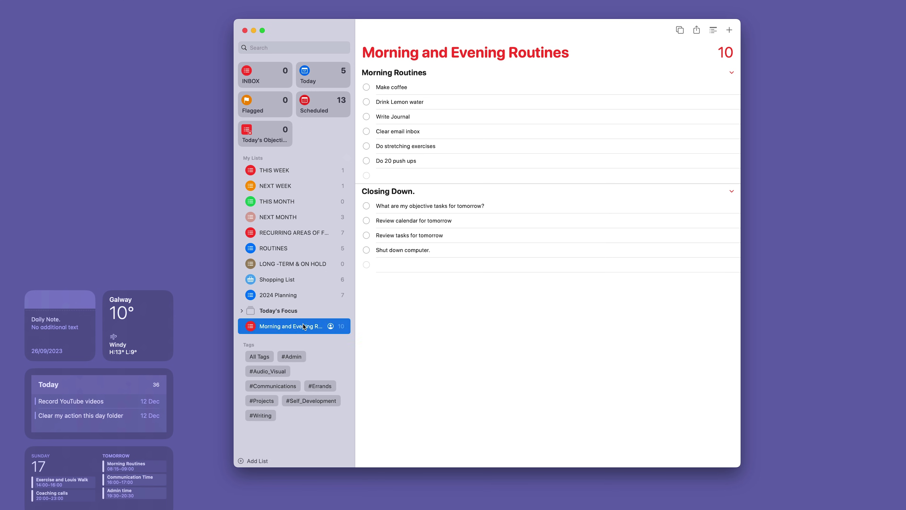
{"action": "left_click", "coordinate": [304, 326]}
- Delete the original Morning and Evening Routines list from the sidebar
{"action": "right_click", "coordinate": [304, 326]}
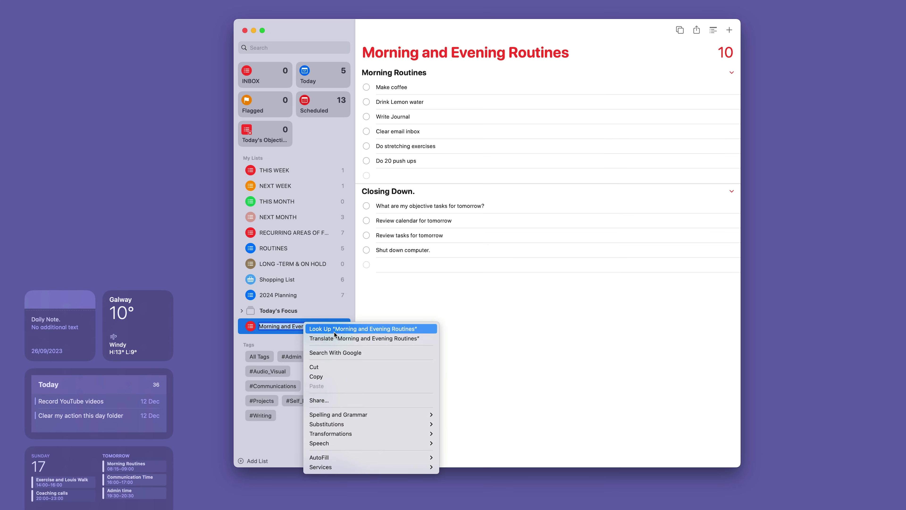
{"action": "left_click", "coordinate": [487, 373]}
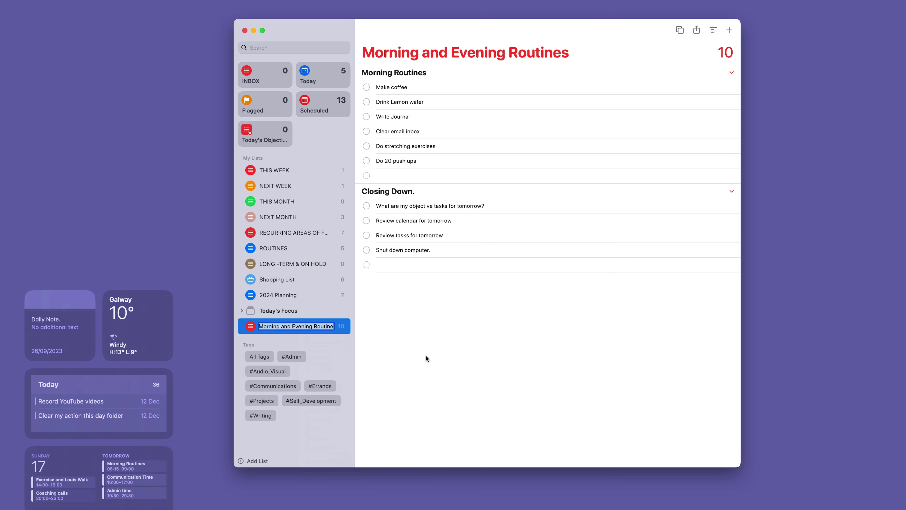
{"action": "left_click", "coordinate": [385, 346]}
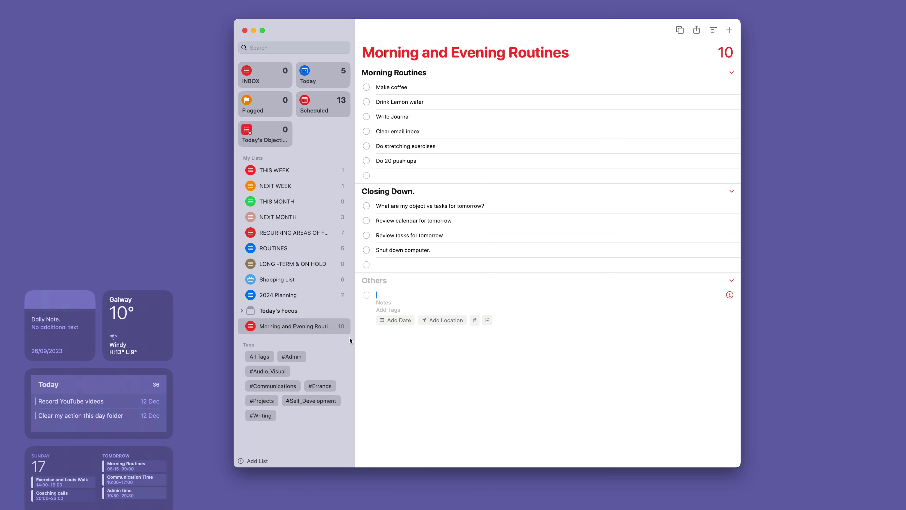
{"action": "right_click", "coordinate": [309, 326]}
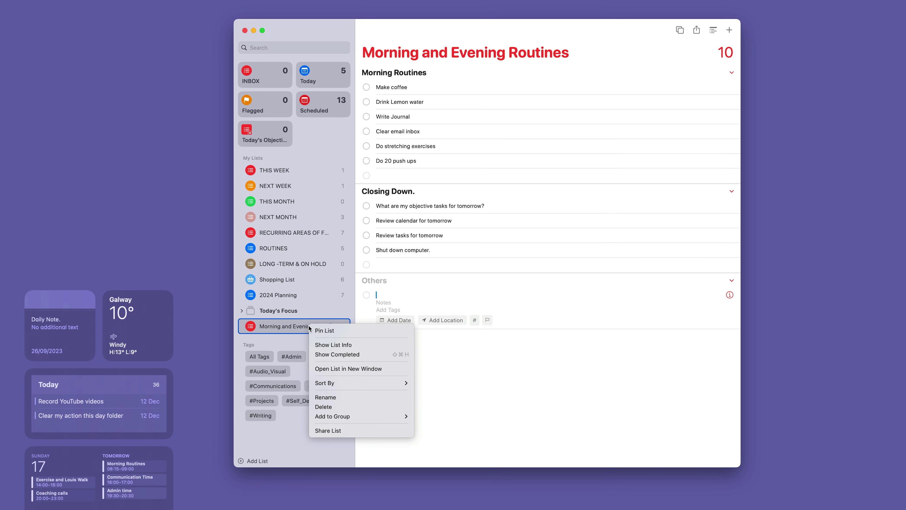
{"action": "left_click", "coordinate": [332, 406]}
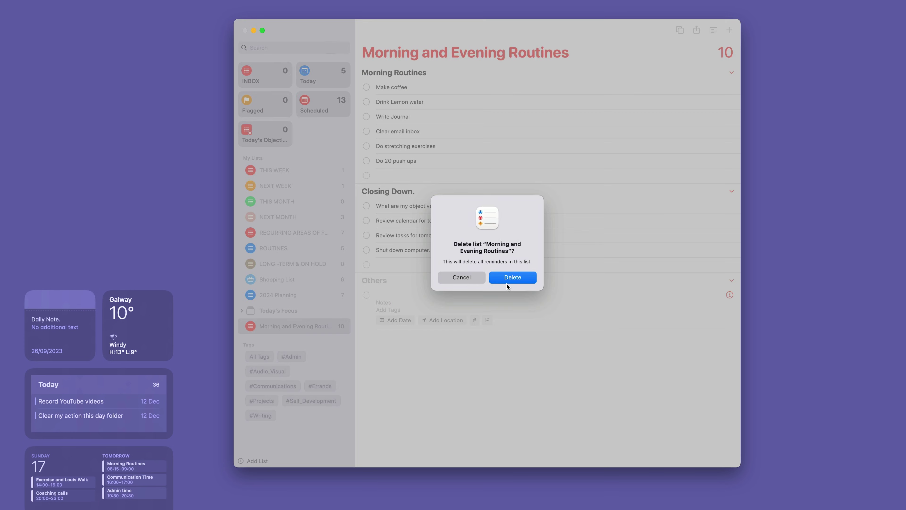
{"action": "left_click", "coordinate": [507, 278]}
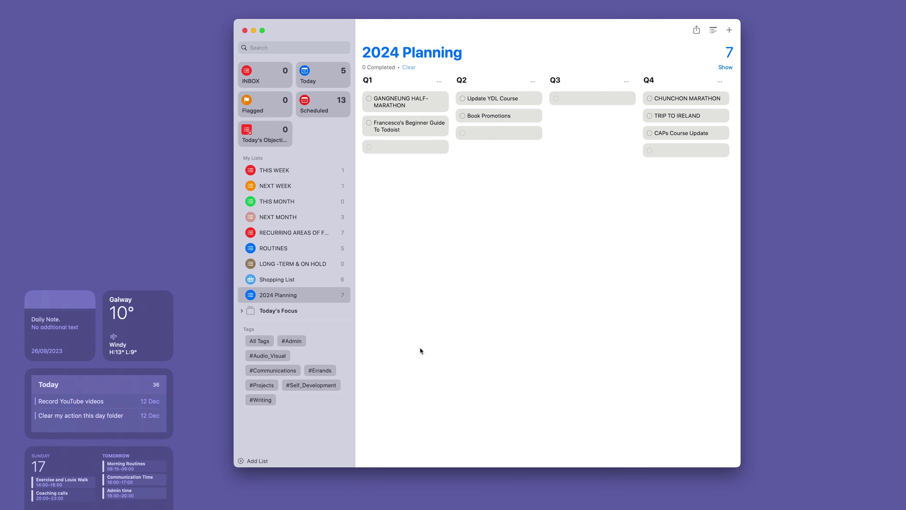
- Build a new list from the 'Morning and Evening Routines' template, restoring all 10 reminders
{"action": "left_click", "coordinate": [271, 78]}
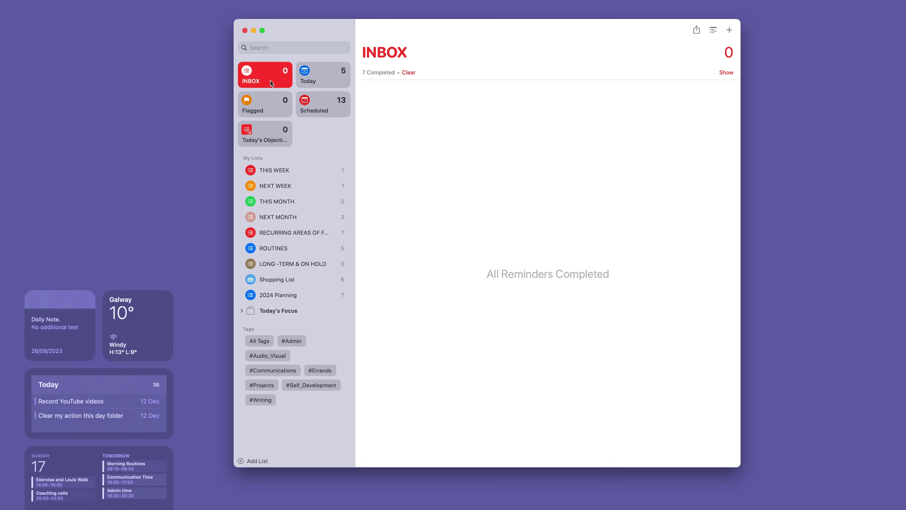
{"action": "left_click", "coordinate": [249, 459]}
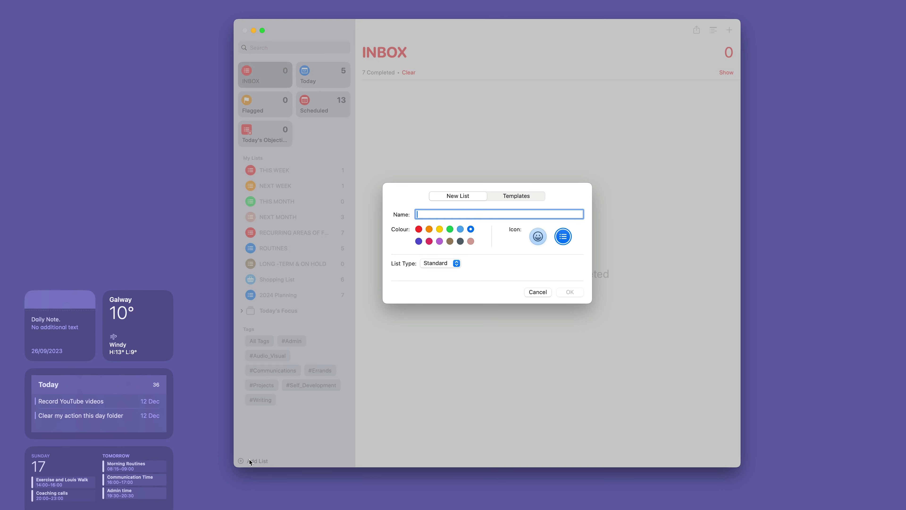
{"action": "left_click", "coordinate": [519, 196]}
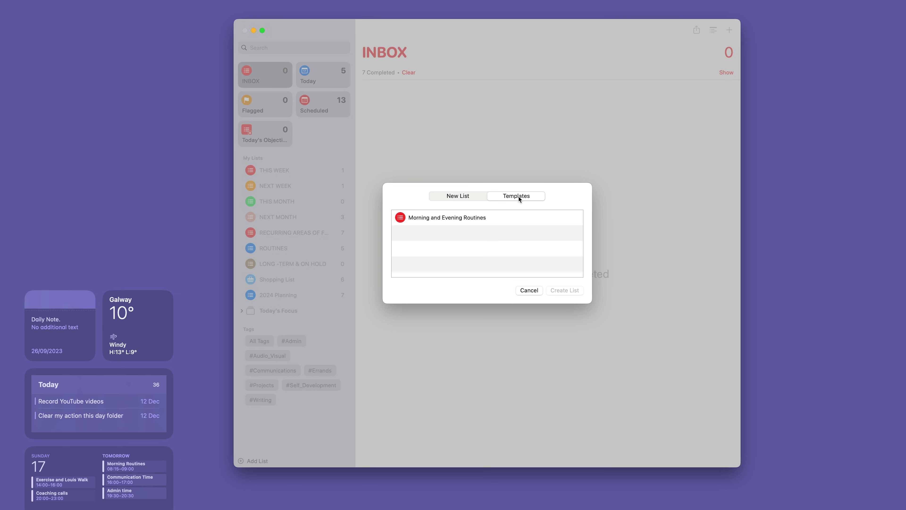
{"action": "left_click", "coordinate": [461, 220]}
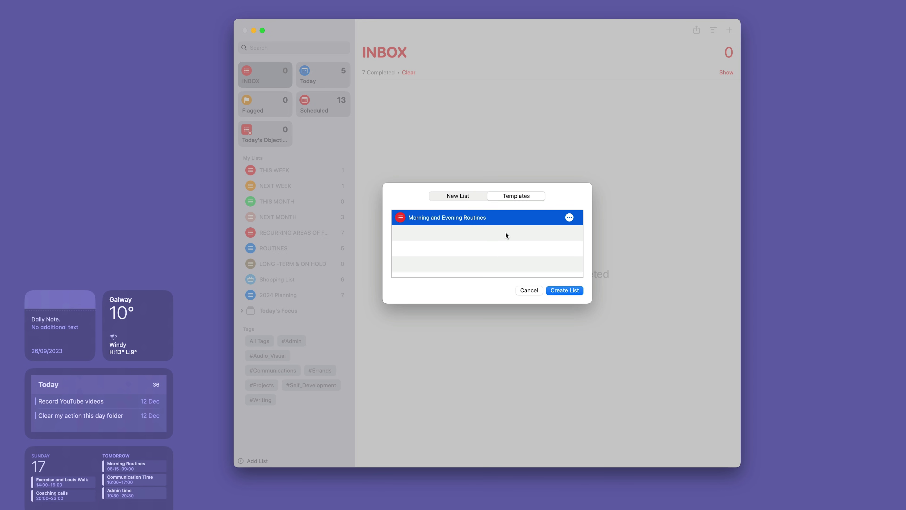
{"action": "left_click", "coordinate": [562, 291]}
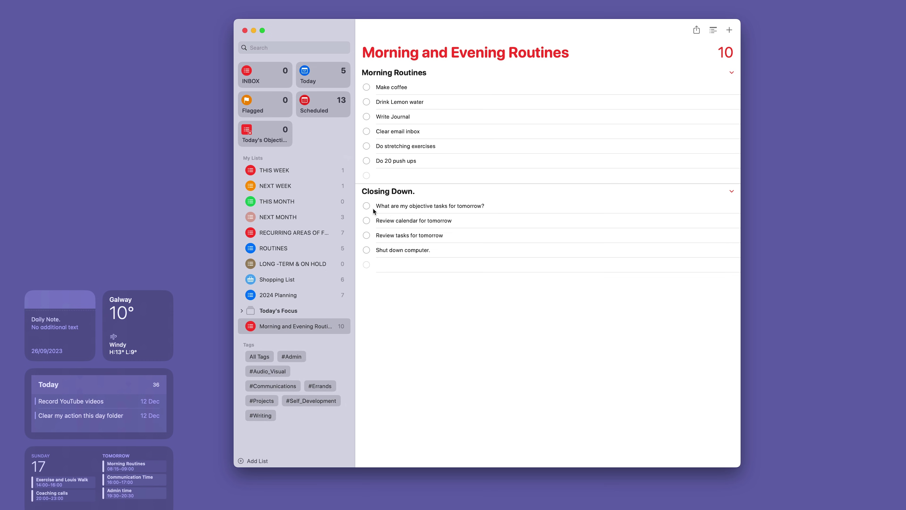
- Rename the template-based list in the sidebar to '17 December 2023'
{"action": "left_click", "coordinate": [289, 327]}
{"action": "left_click", "coordinate": [289, 326]}
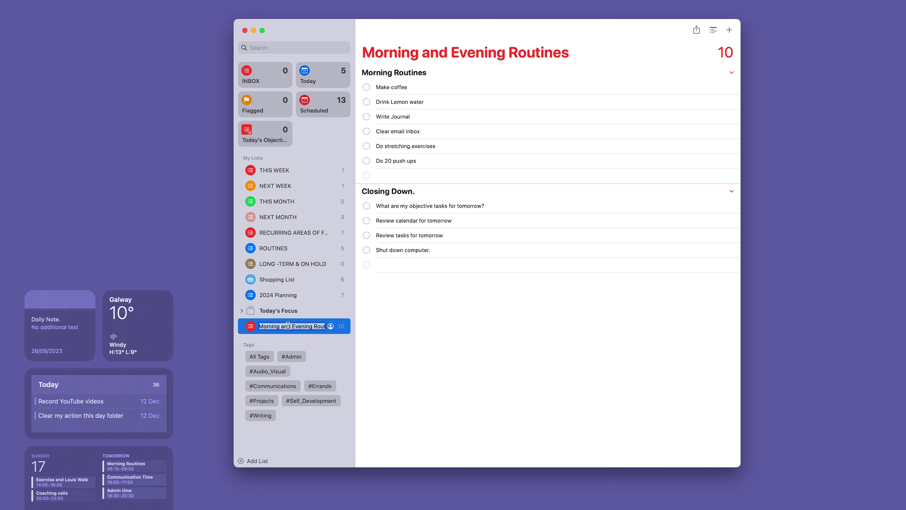
{"action": "type", "text": "EDate"}
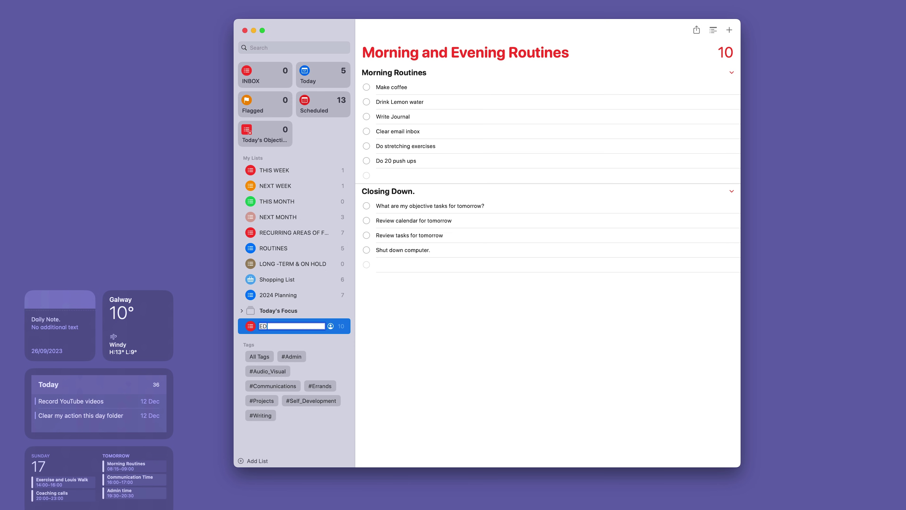
{"action": "key", "text": "BackSpace"}
{"action": "key", "text": "BackSpace"}
{"action": "key", "text": "BackSpace"}
{"action": "key", "text": "BackSpace"}
{"action": "type", "text": "da"}
{"action": "key", "text": "BackSpace"}
{"action": "key", "text": "BackSpace"}
{"action": "key", "text": "BackSpace"}
{"action": "type", "text": "17 December 2"}
{"action": "type", "text": "024"}
{"action": "key", "text": "BackSpace"}
{"action": "type", "text": "3"}
{"action": "key", "text": "Return"}
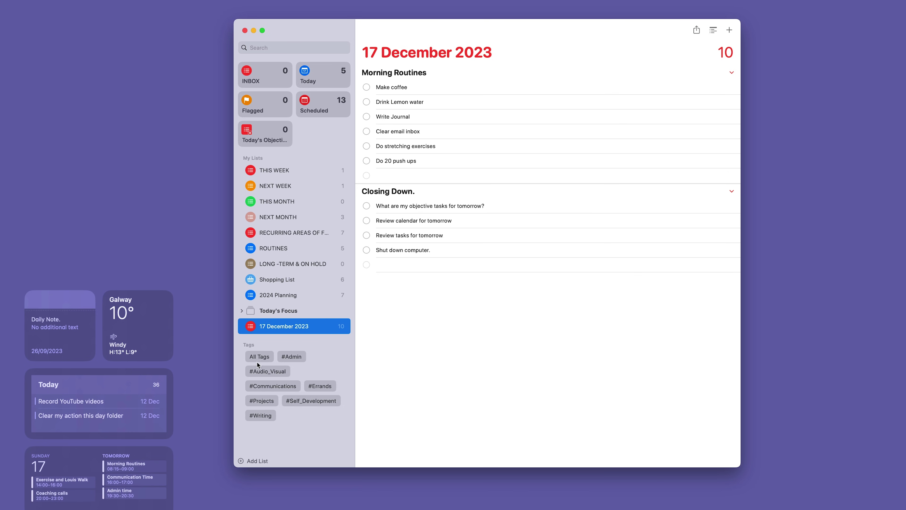